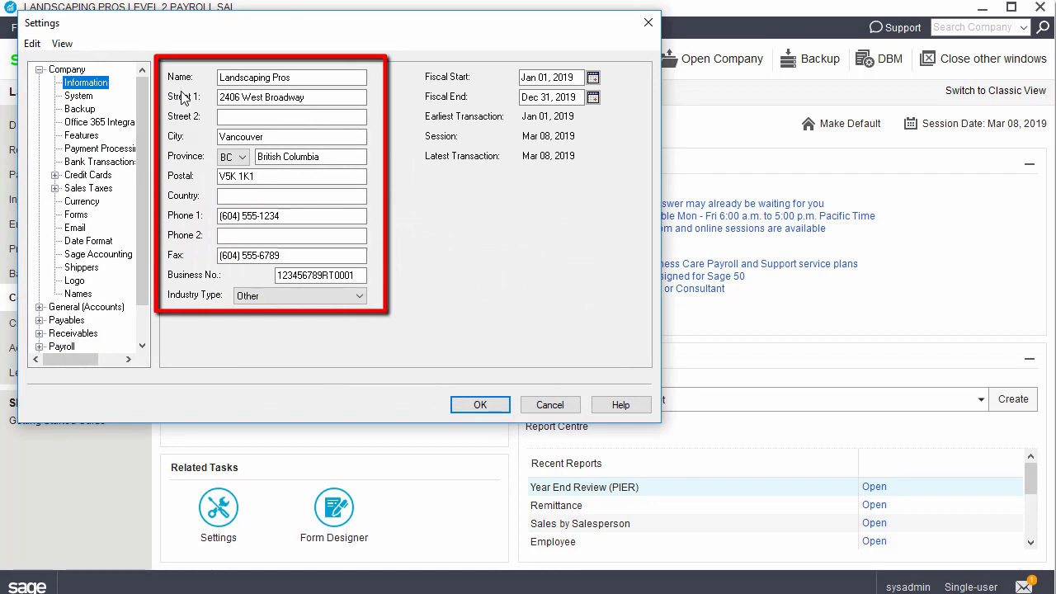
Step: Close Settings and review the first employee's T4 and RL-1 Reporting tab in the Payroll Ledger
click(481, 404)
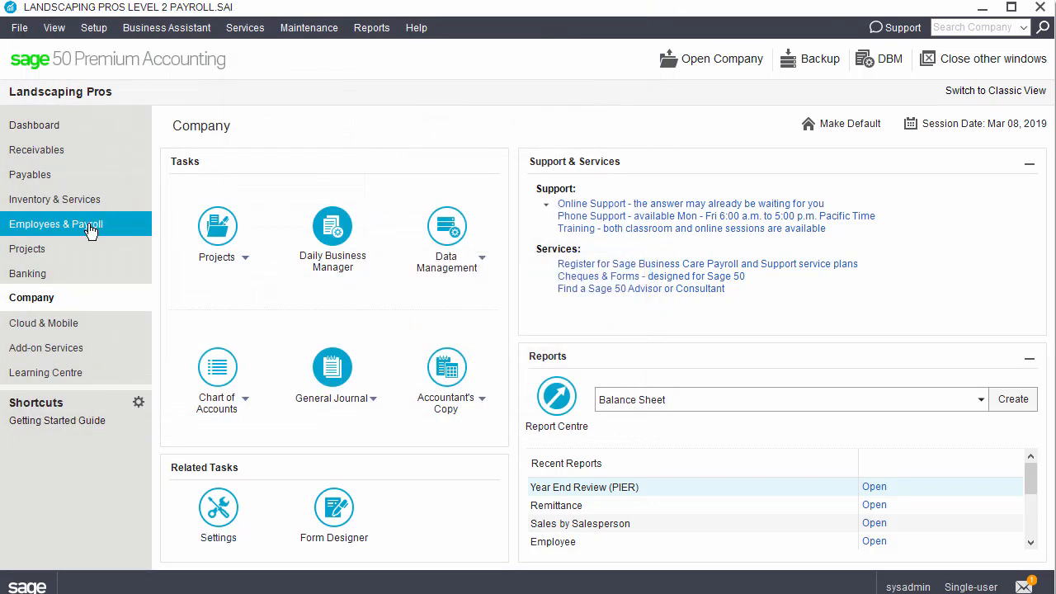
click(91, 231)
click(569, 219)
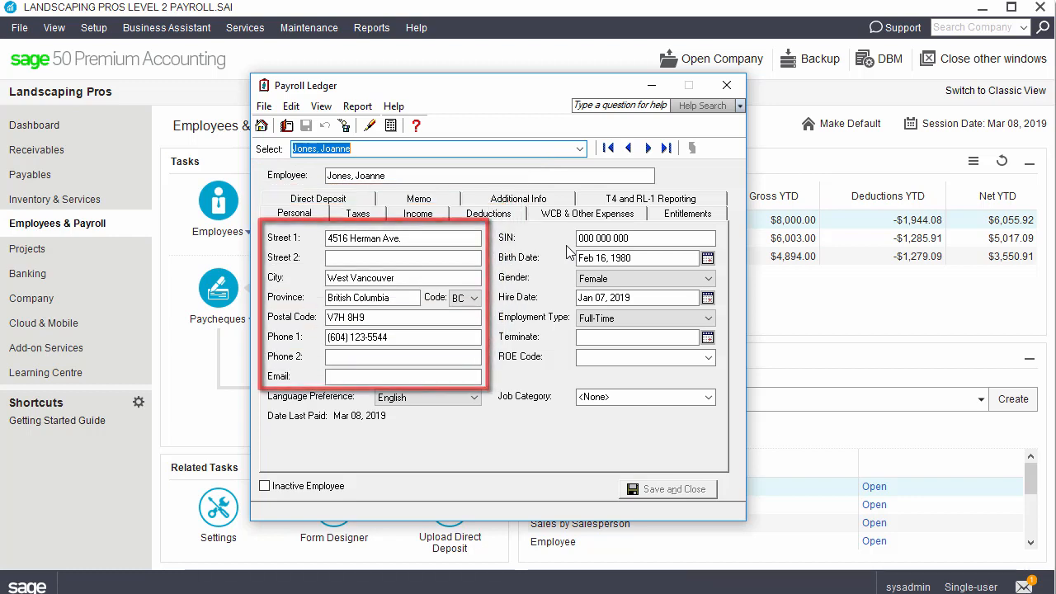
click(630, 202)
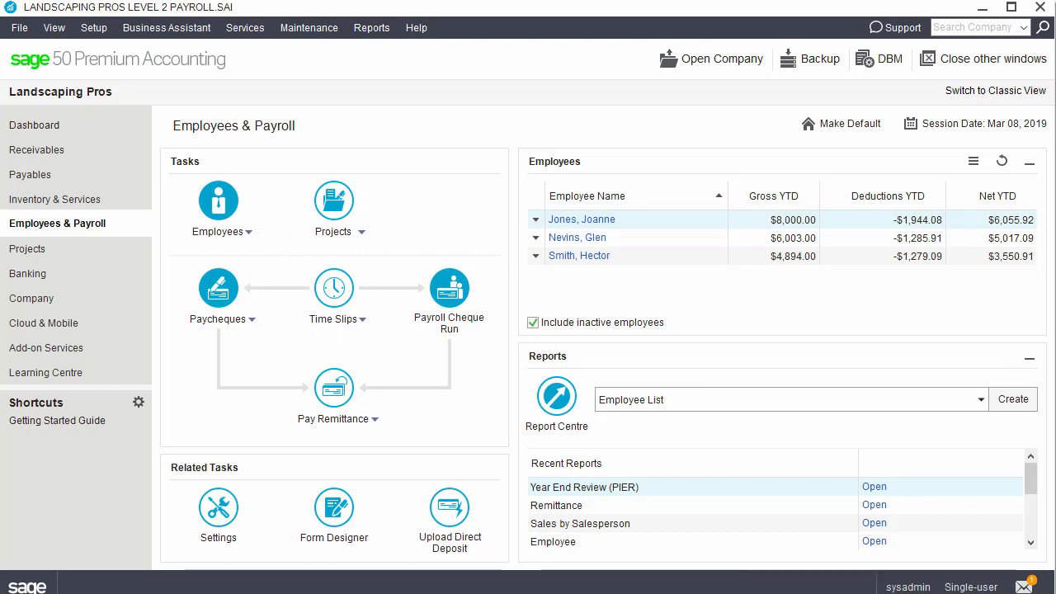
click(99, 33)
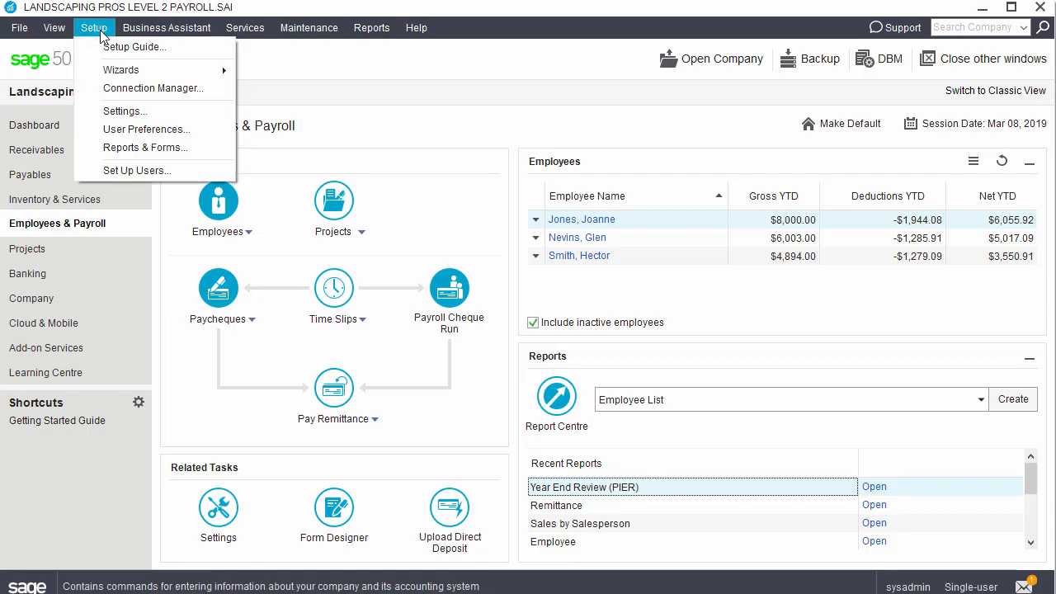
Step: Under Government Forms > Federal Payroll, set T4 slips and T4 Summary to Plain-paper laser & inkjet forms
click(102, 151)
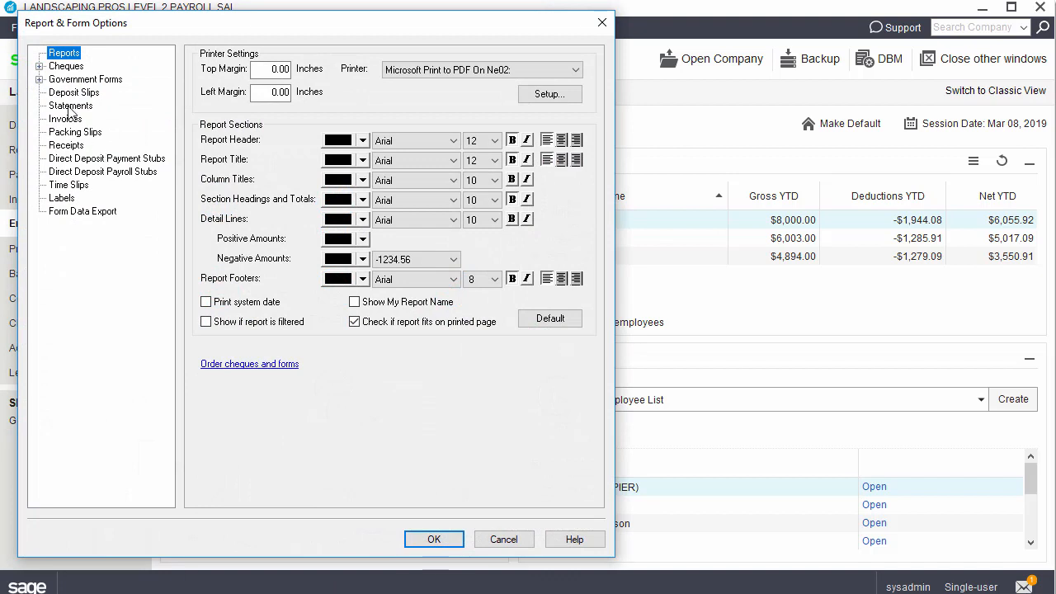
click(39, 79)
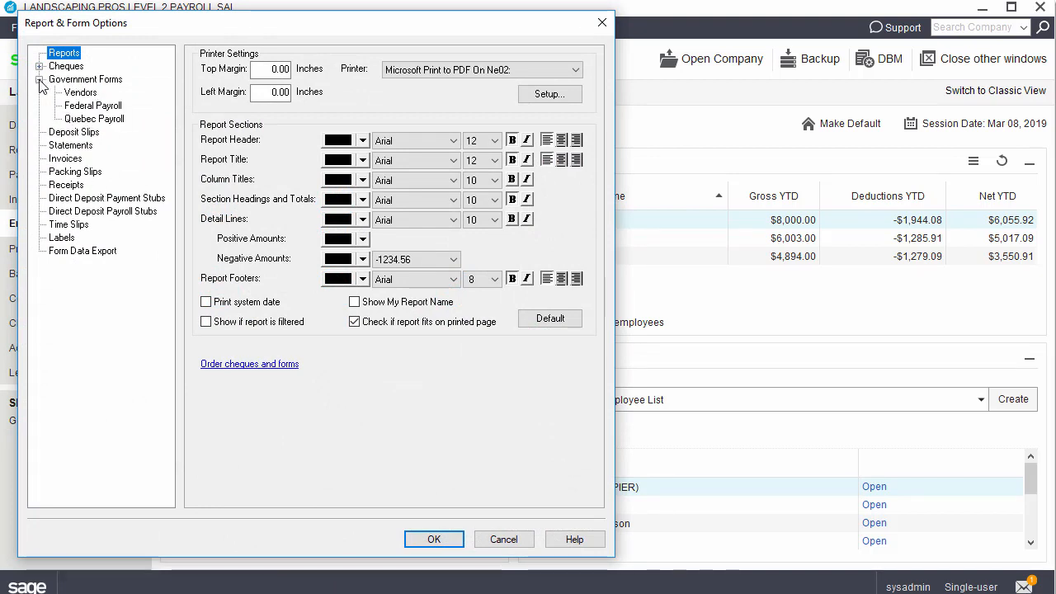
click(85, 111)
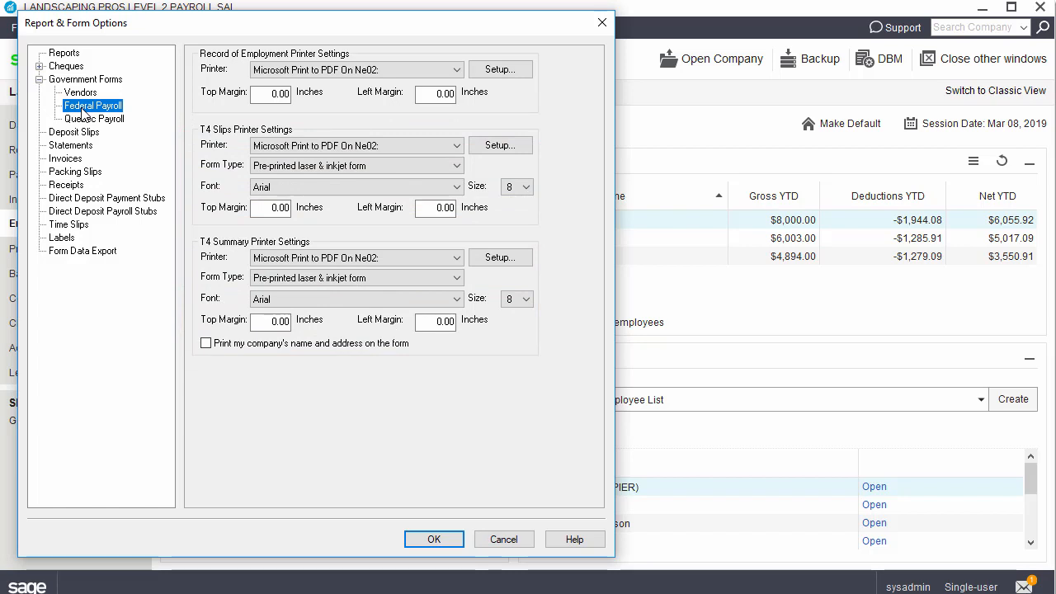
click(446, 166)
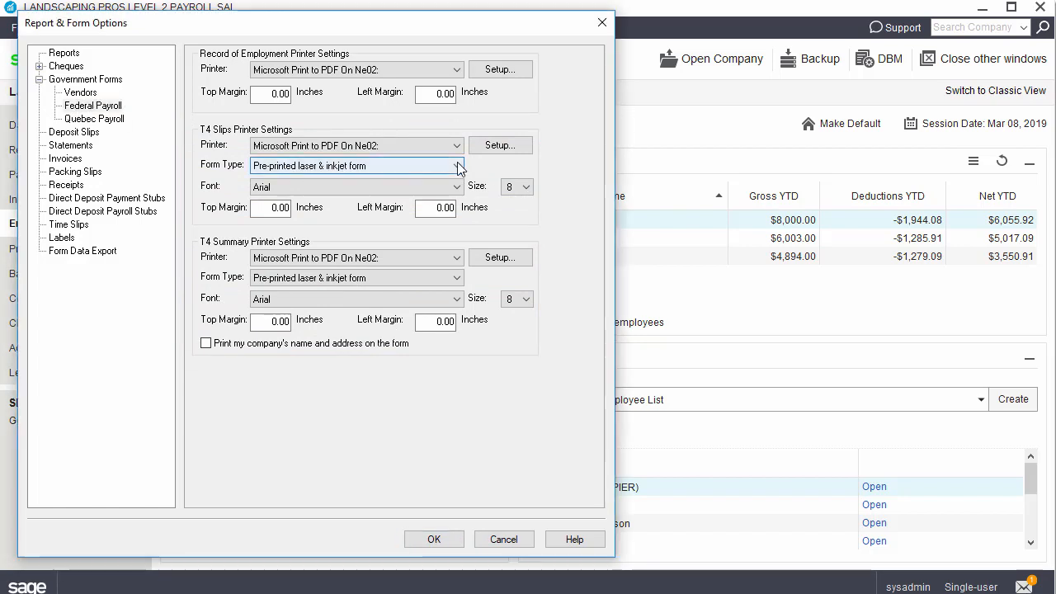
click(435, 192)
click(429, 278)
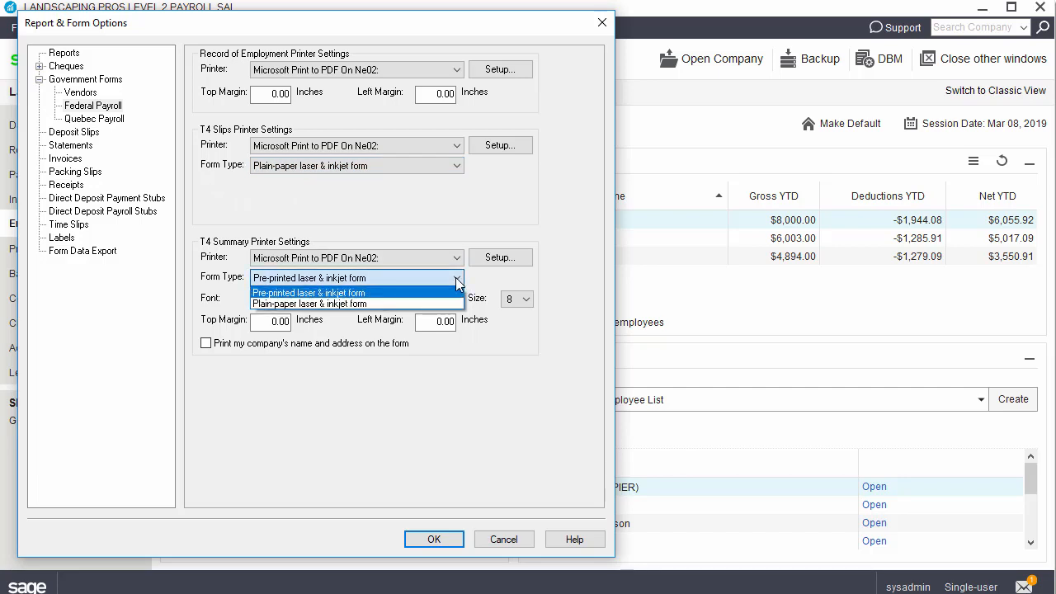
click(429, 304)
click(434, 539)
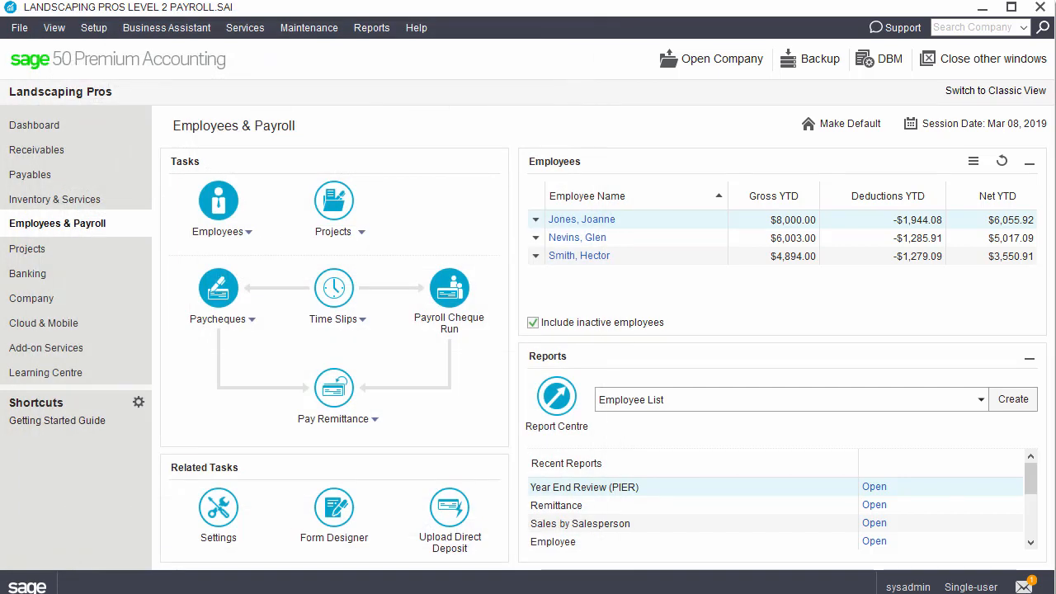
Step: Start Print T4 Slips and Summary, including inactive employees and selecting all employees
click(371, 27)
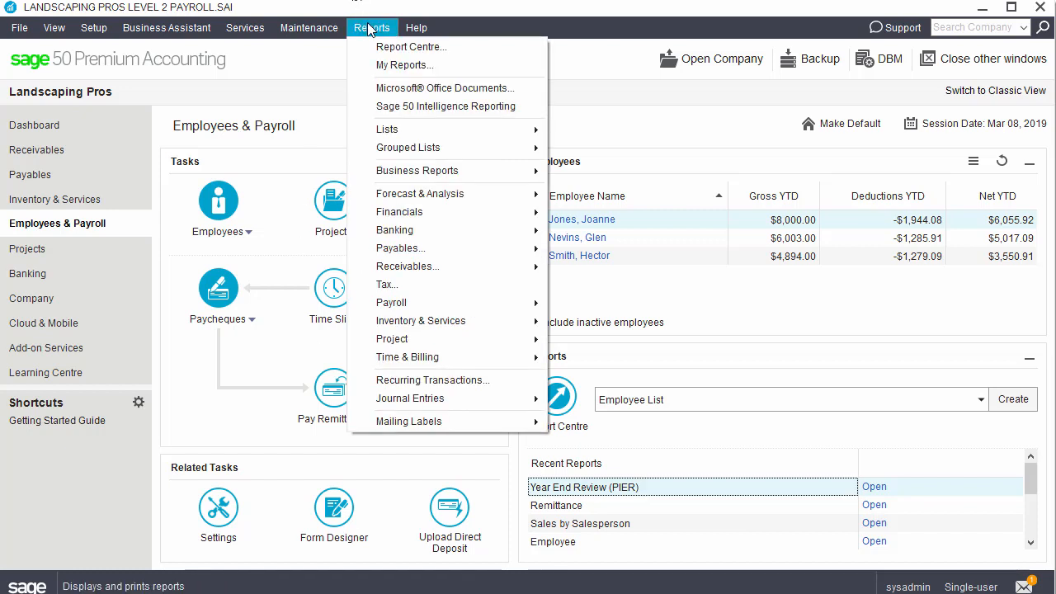
mouse_move(369, 306)
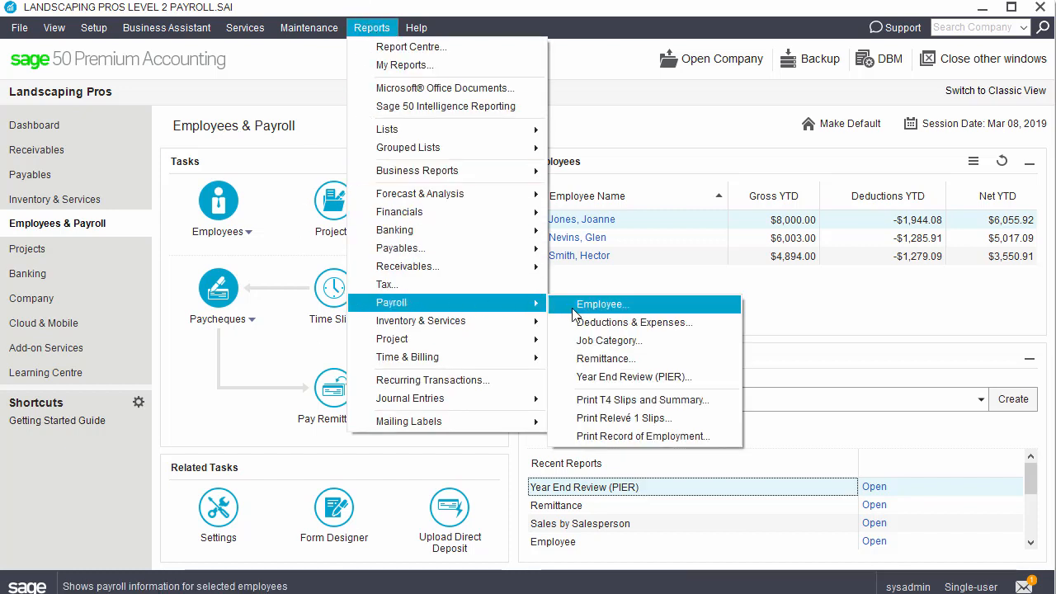
click(572, 401)
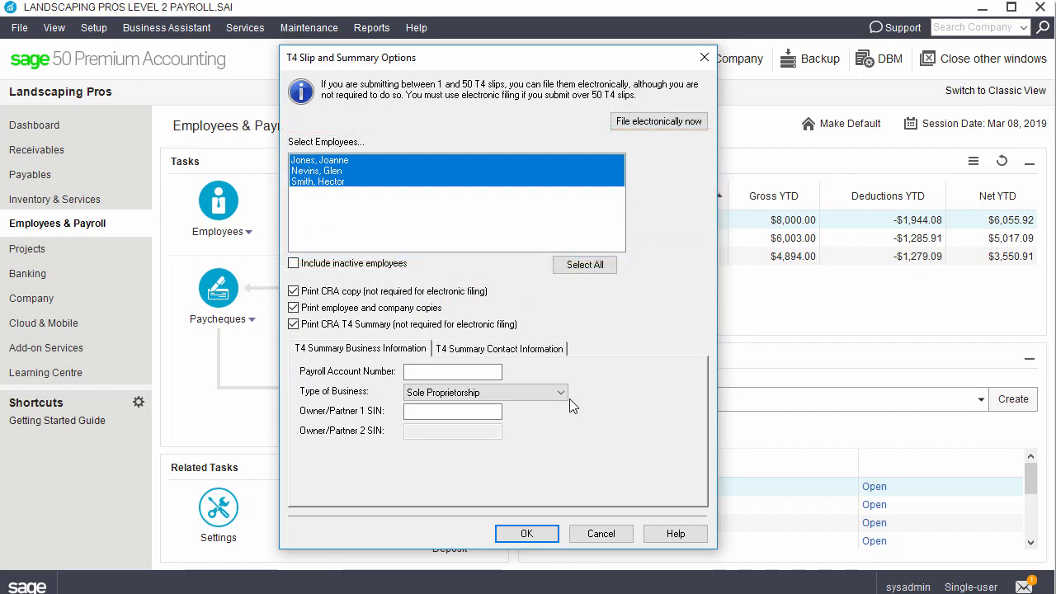
click(294, 263)
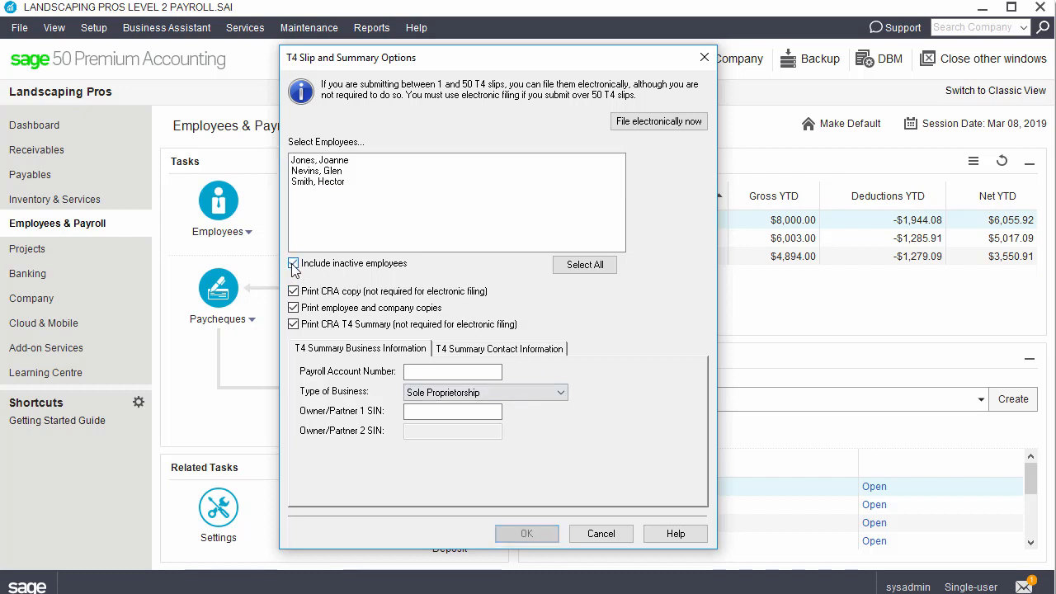
click(589, 266)
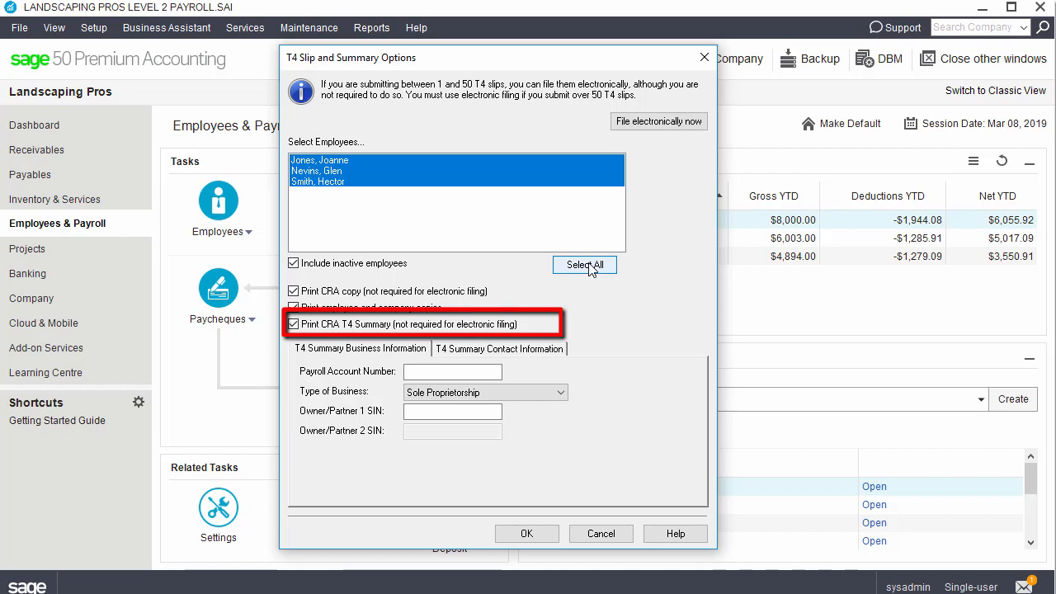
Step: Enter the payroll account number, set Type of Business to Other, and accept the T4 options
click(453, 372)
text(811)
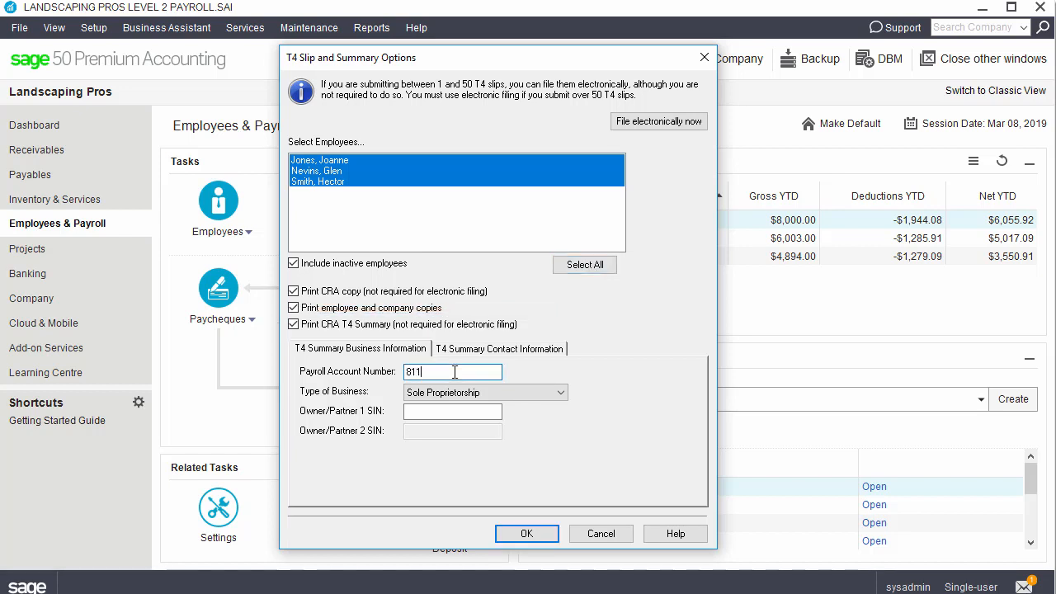
text(111111RP0001)
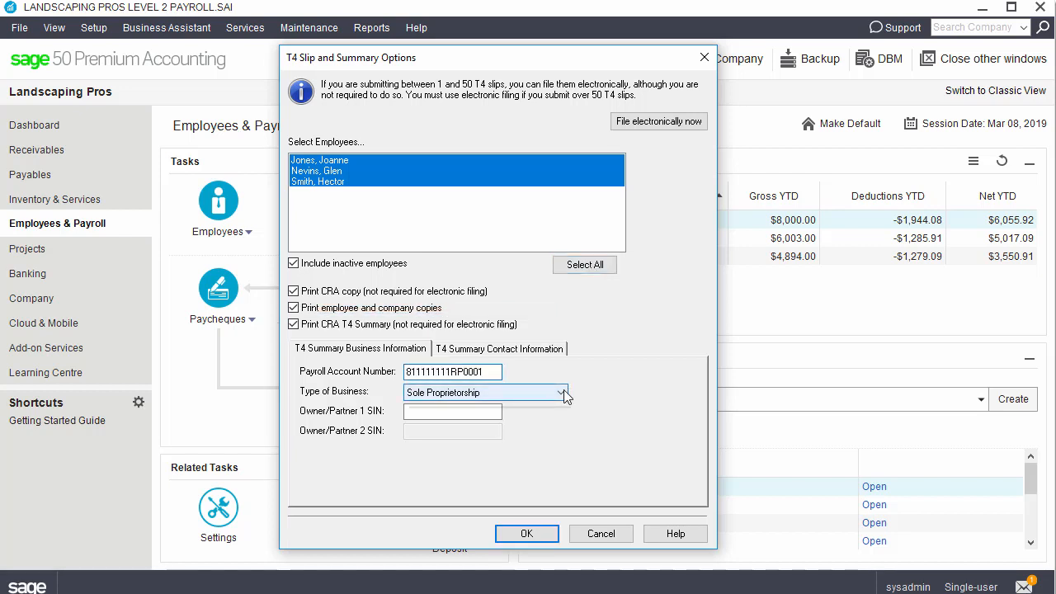
click(528, 393)
click(538, 440)
click(521, 350)
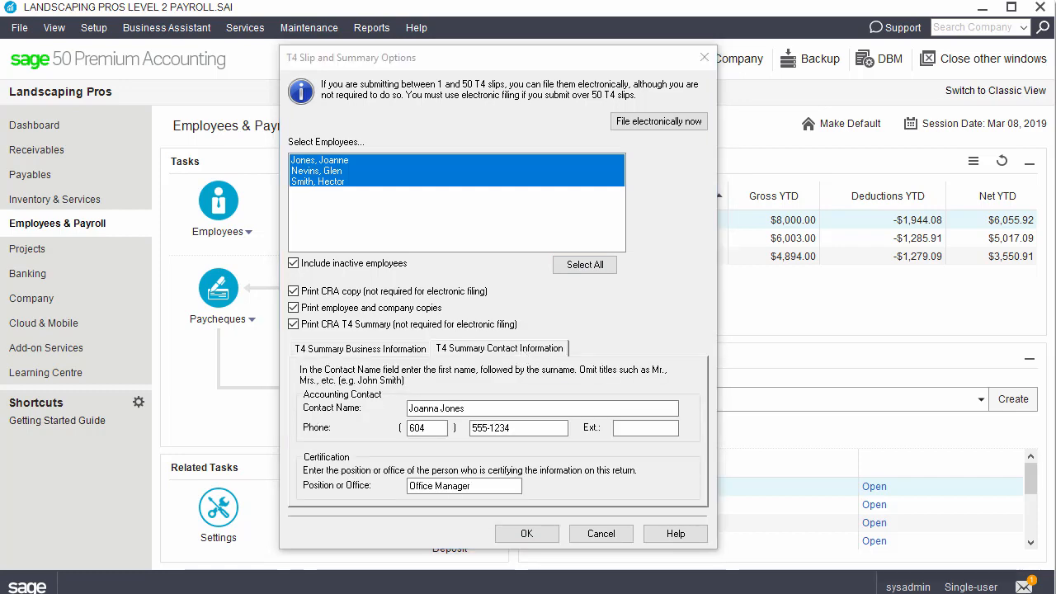
click(532, 534)
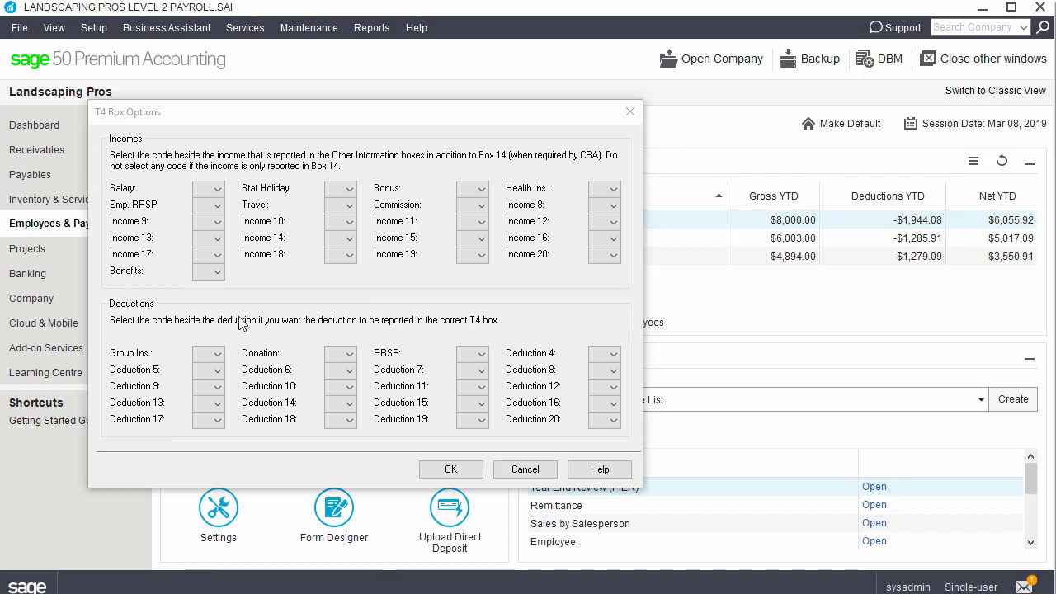
Step: Leave the salary and group insurance box codes blank and accept the T4 Box Options
click(218, 191)
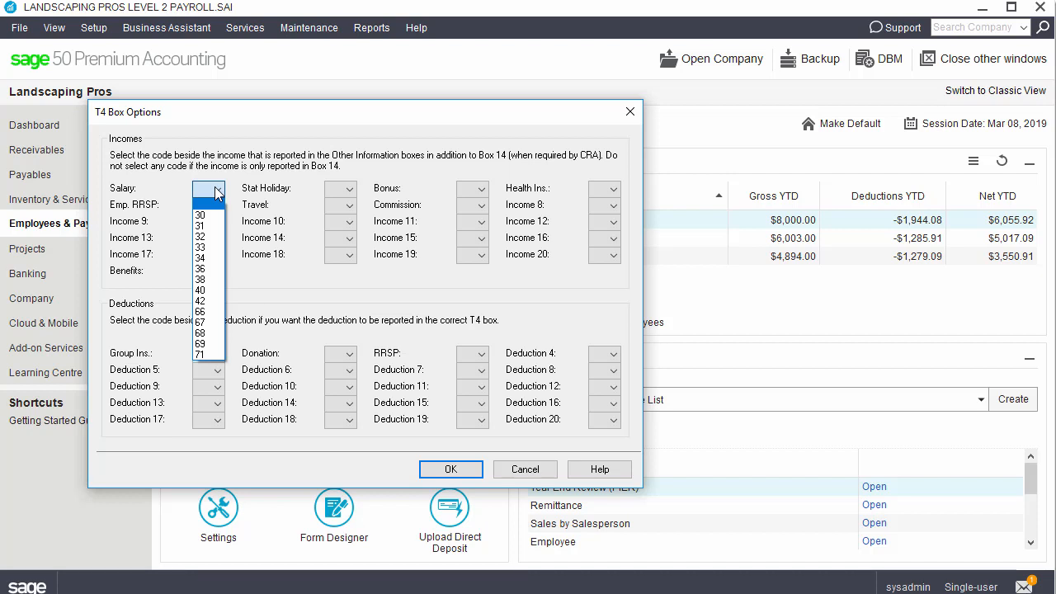
click(218, 191)
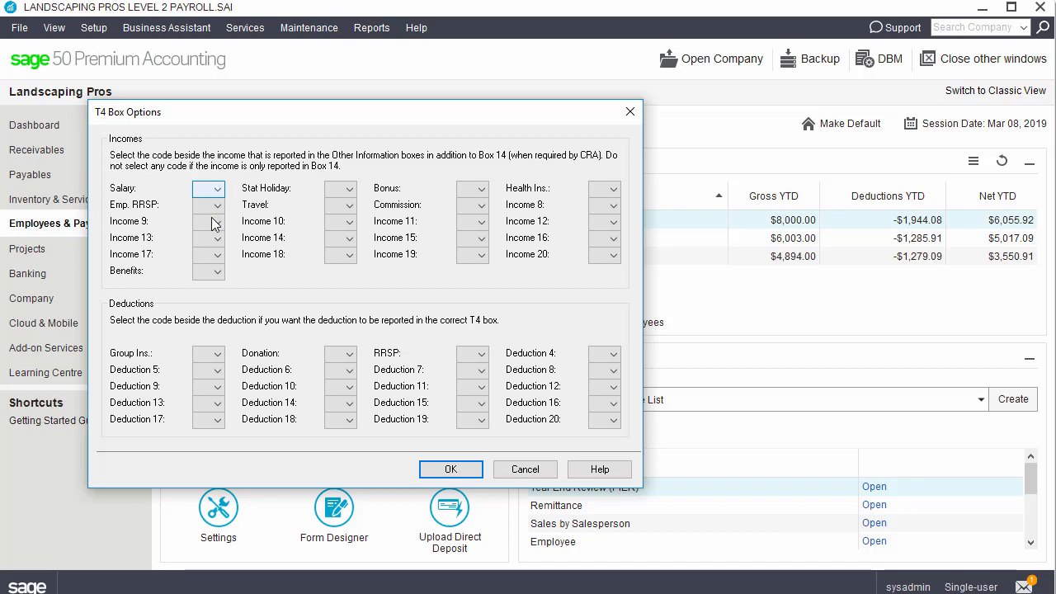
click(216, 360)
click(216, 359)
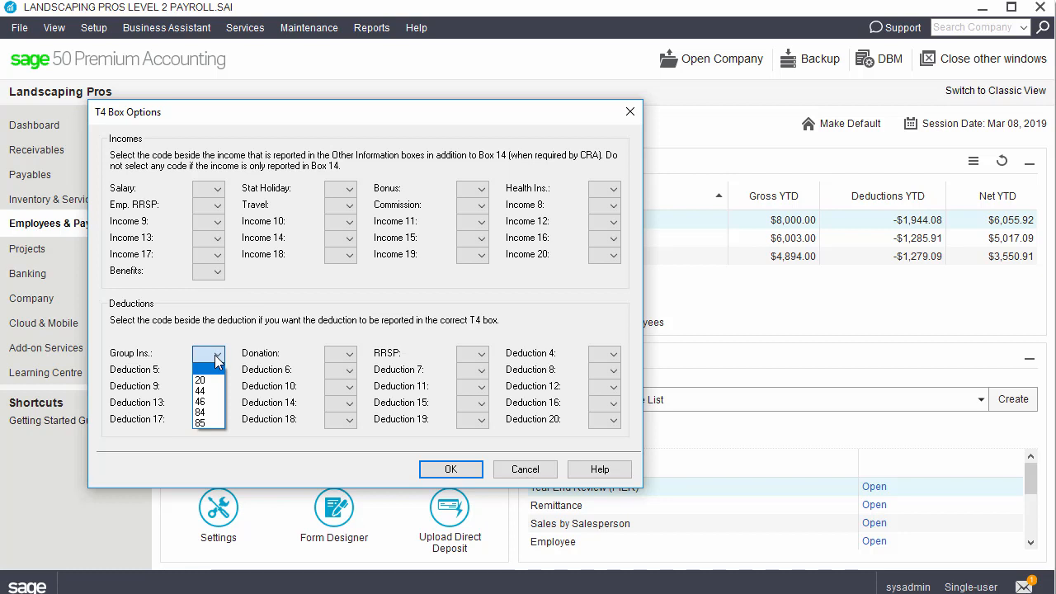
click(217, 361)
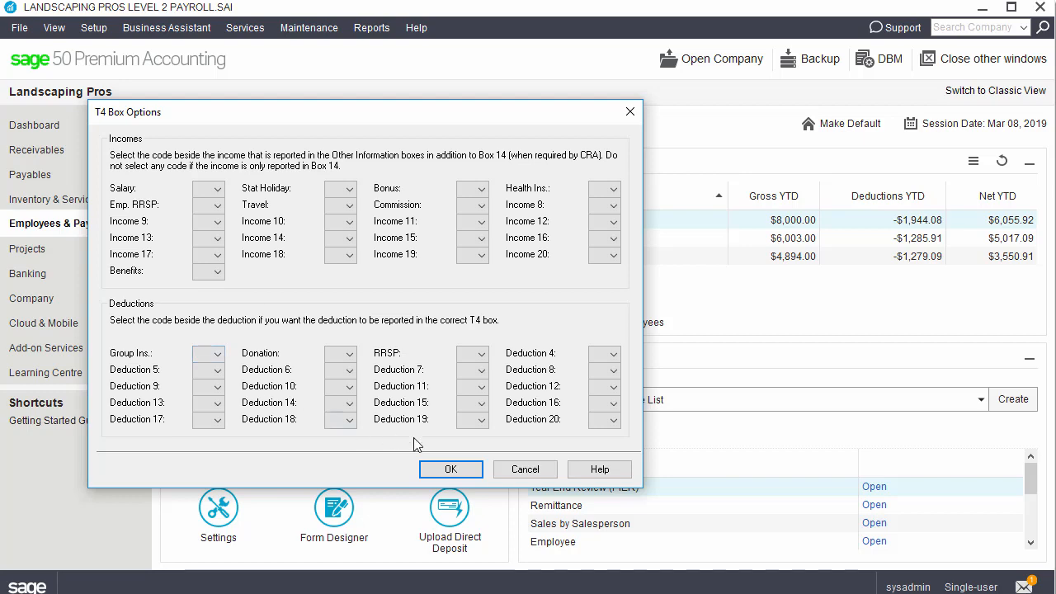
click(451, 469)
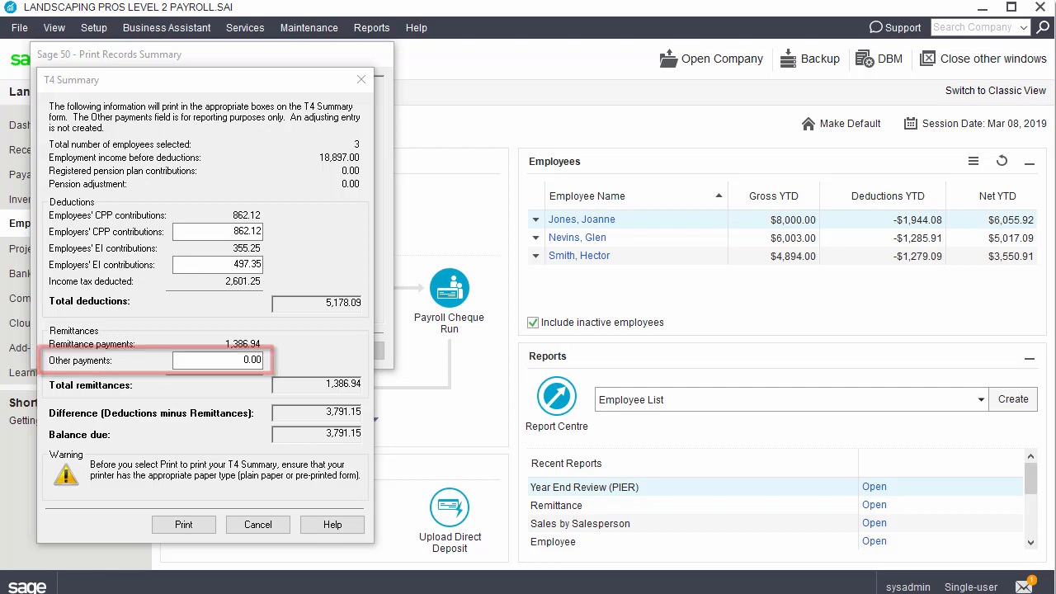
Step: Print the T4 Summary and dismiss the Print Records Summary log
click(175, 520)
click(181, 525)
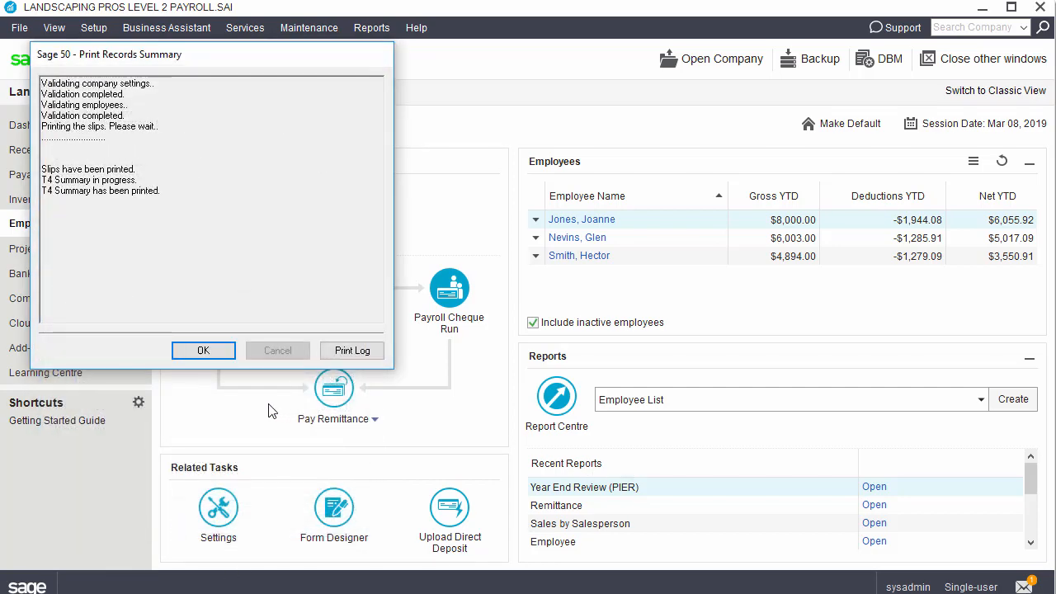
click(201, 351)
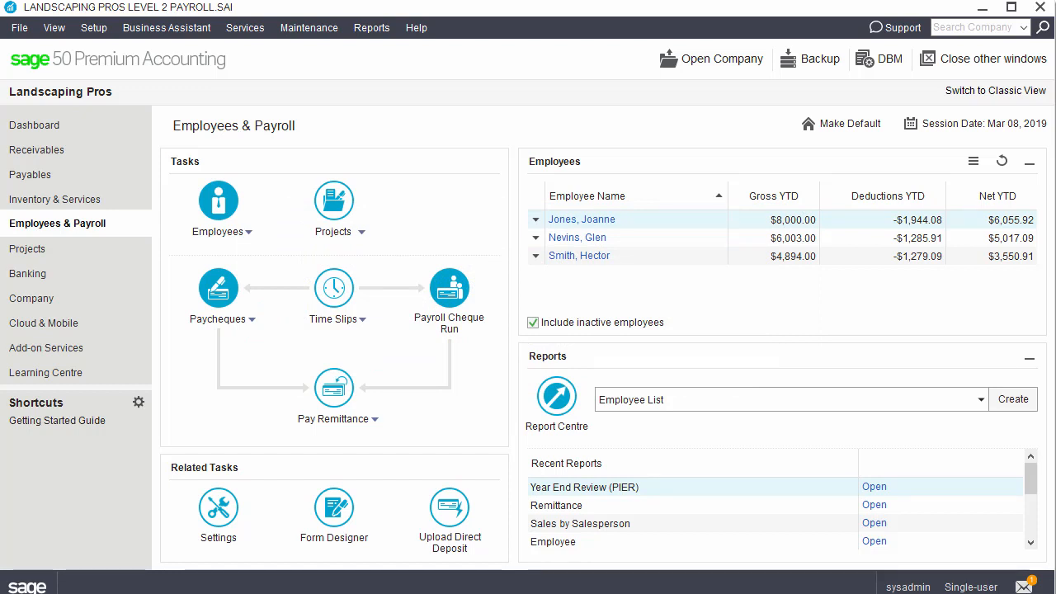
Step: Bring up the File > Import/Export > Electronic Filing submenu with the T4 export options
click(20, 29)
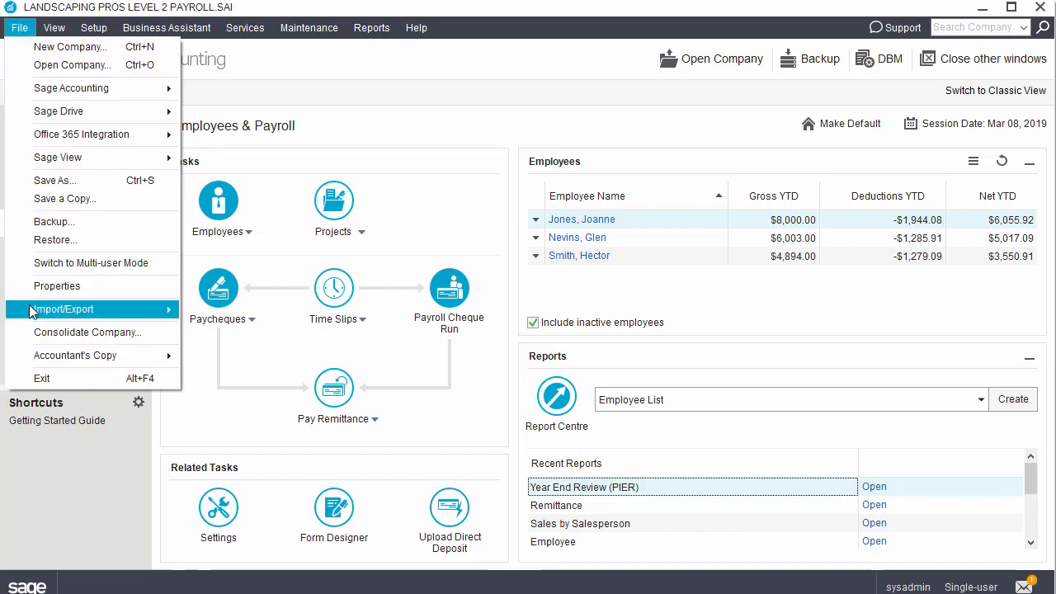
mouse_move(35, 311)
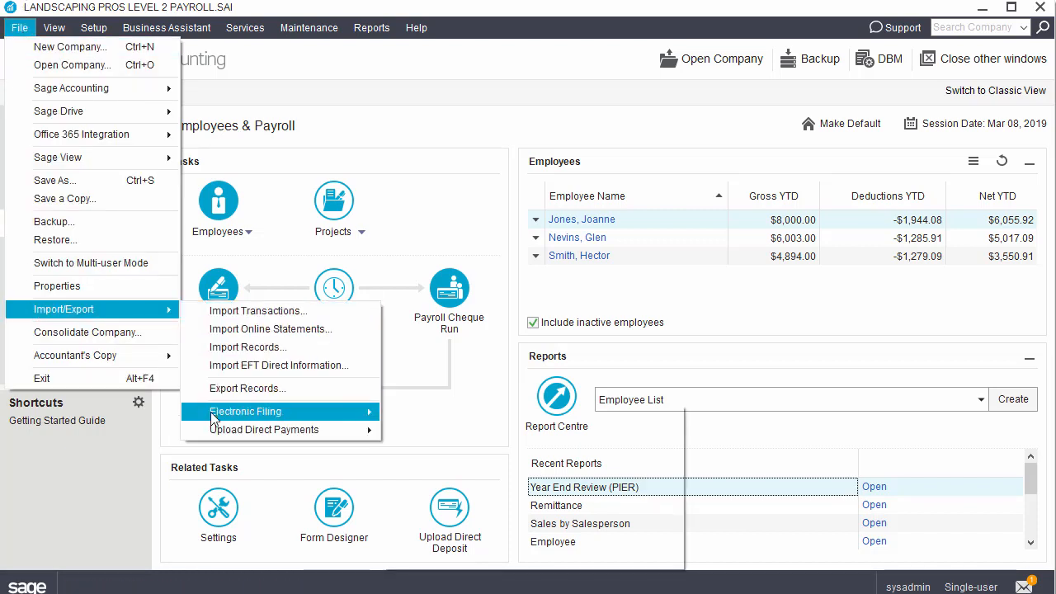
mouse_move(210, 412)
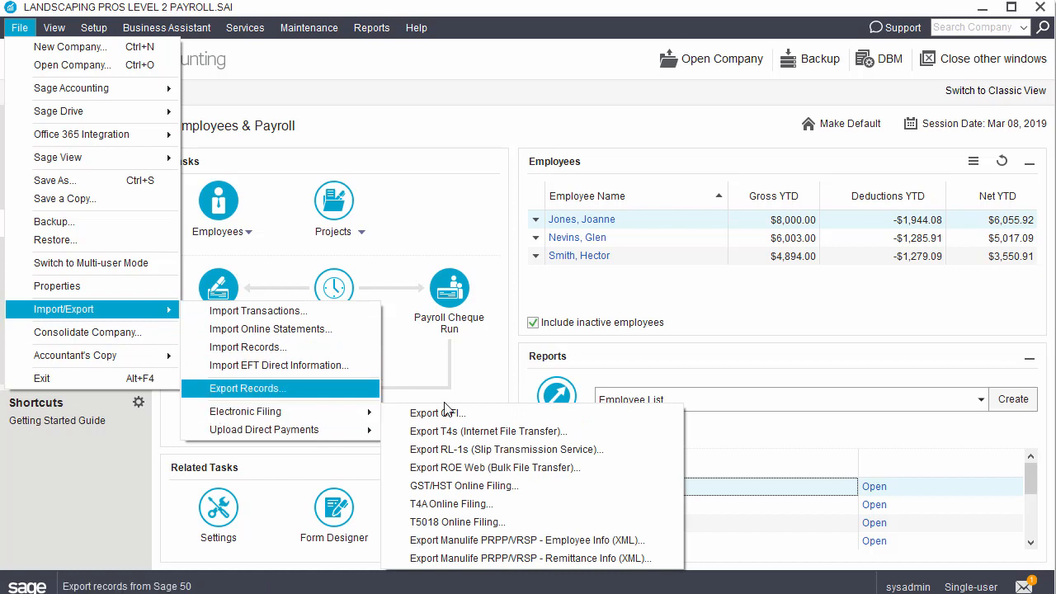
Step: Open Export T4s (Internet File Transfer), including inactive employees and selecting all three employees
click(487, 431)
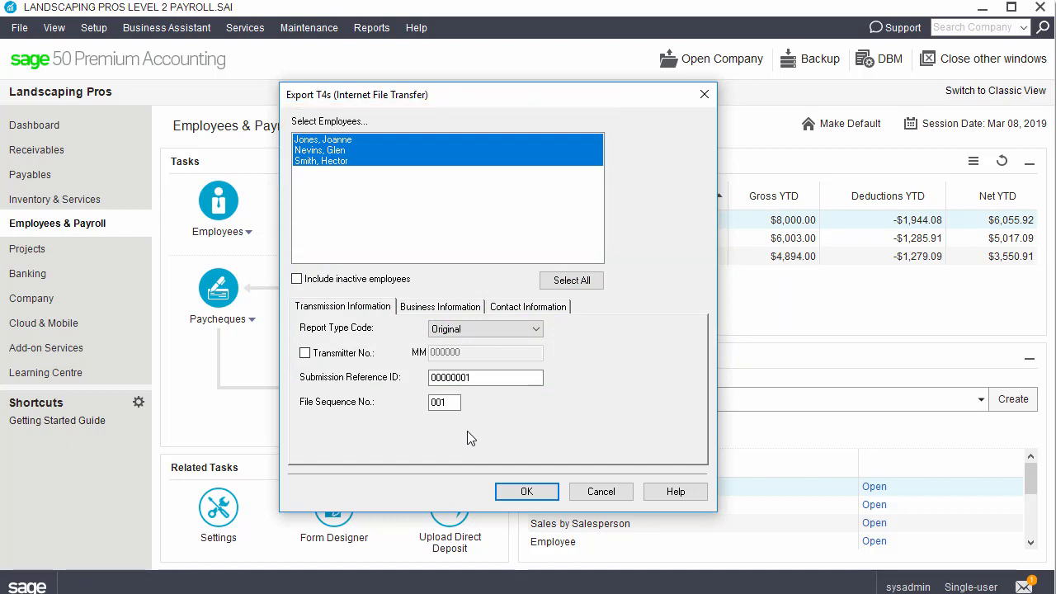
click(297, 280)
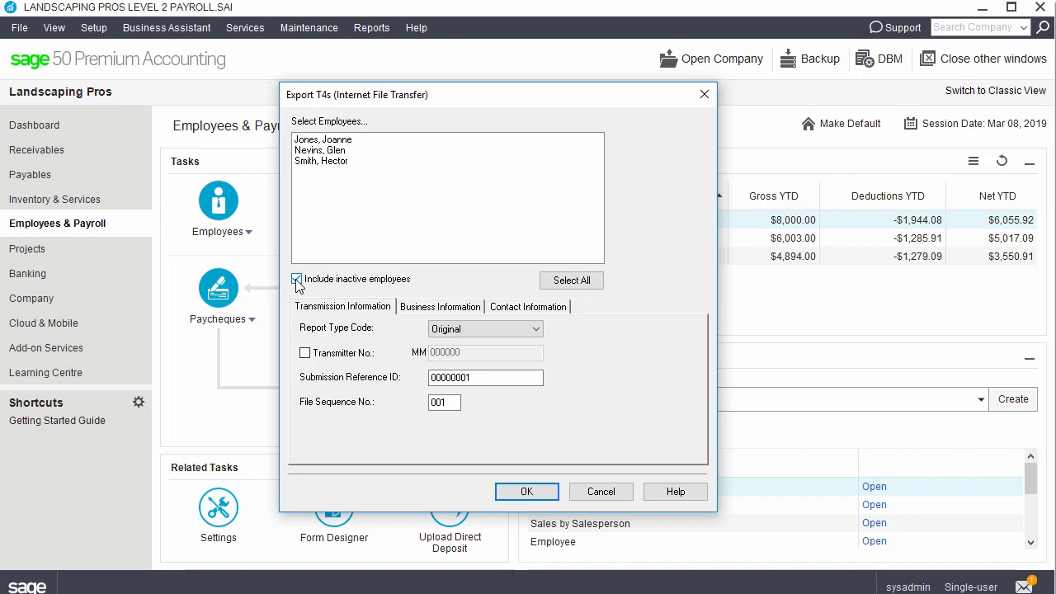
click(597, 281)
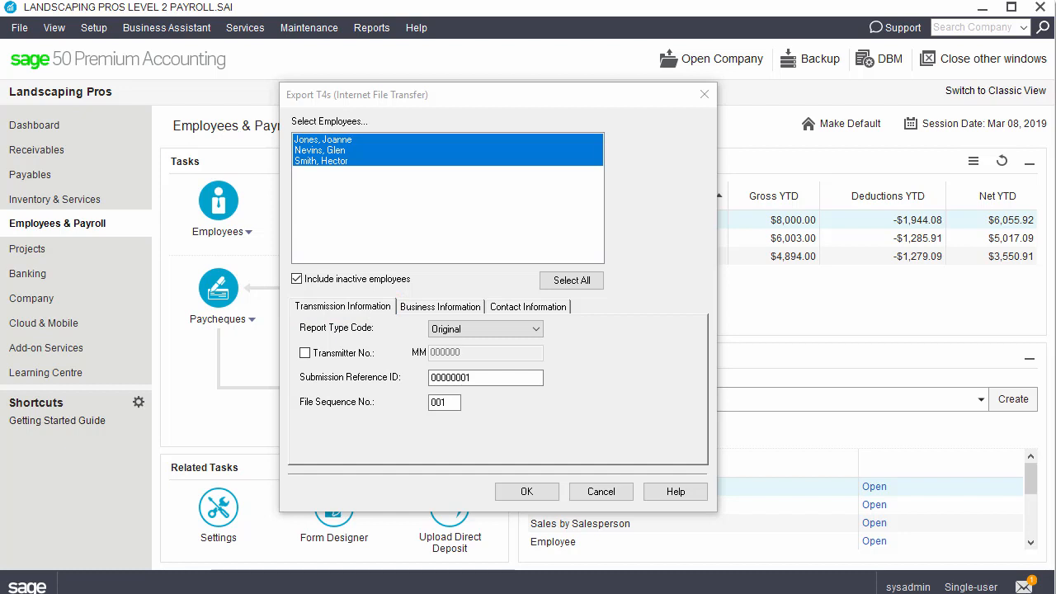
Step: Keep the export's Type of Business as Other on Business Information, then view Contact Information
click(455, 307)
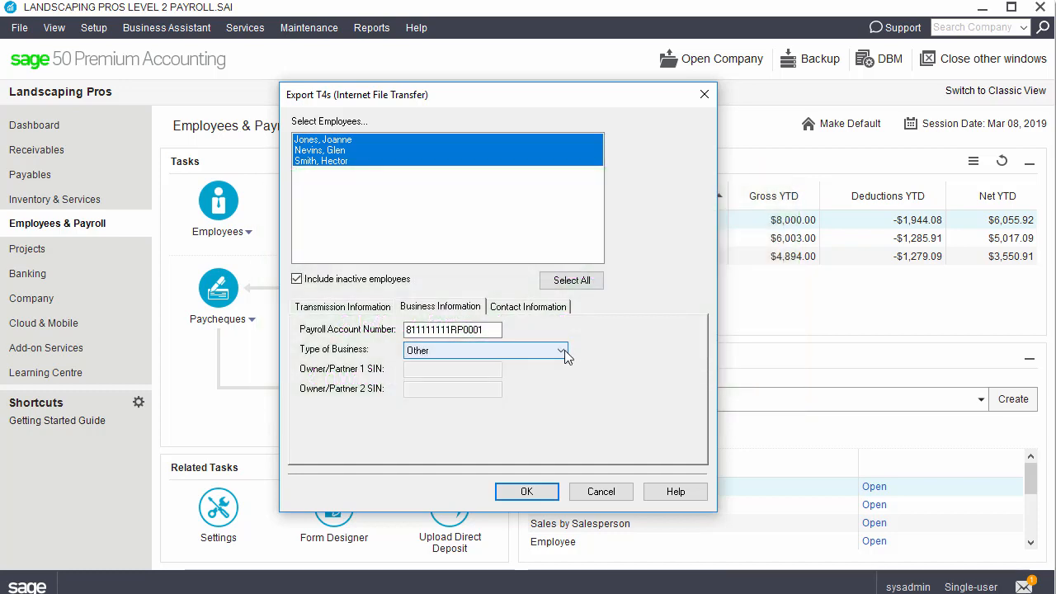
click(564, 350)
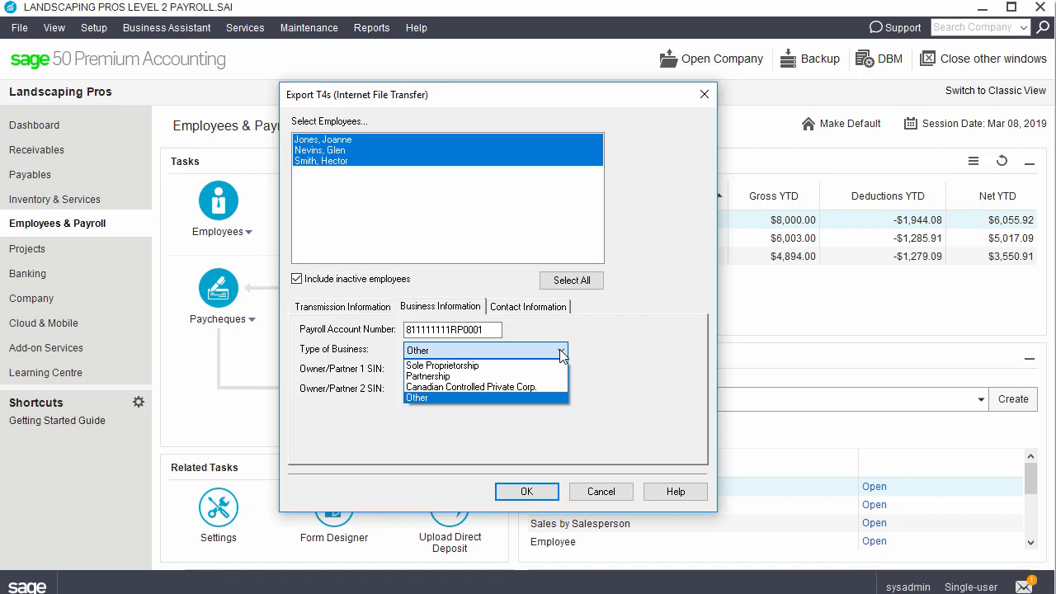
click(562, 354)
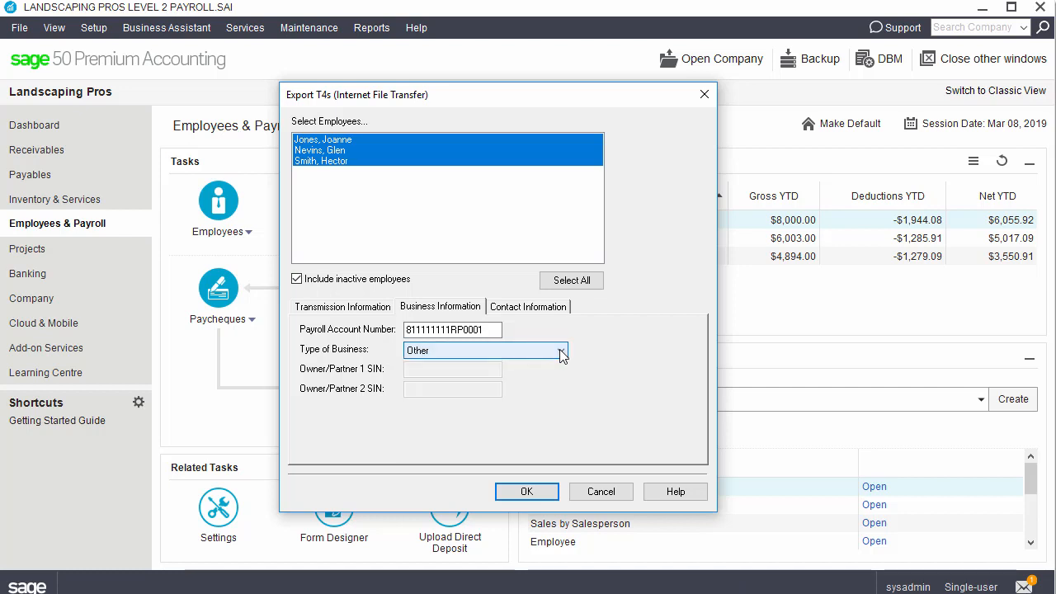
click(528, 311)
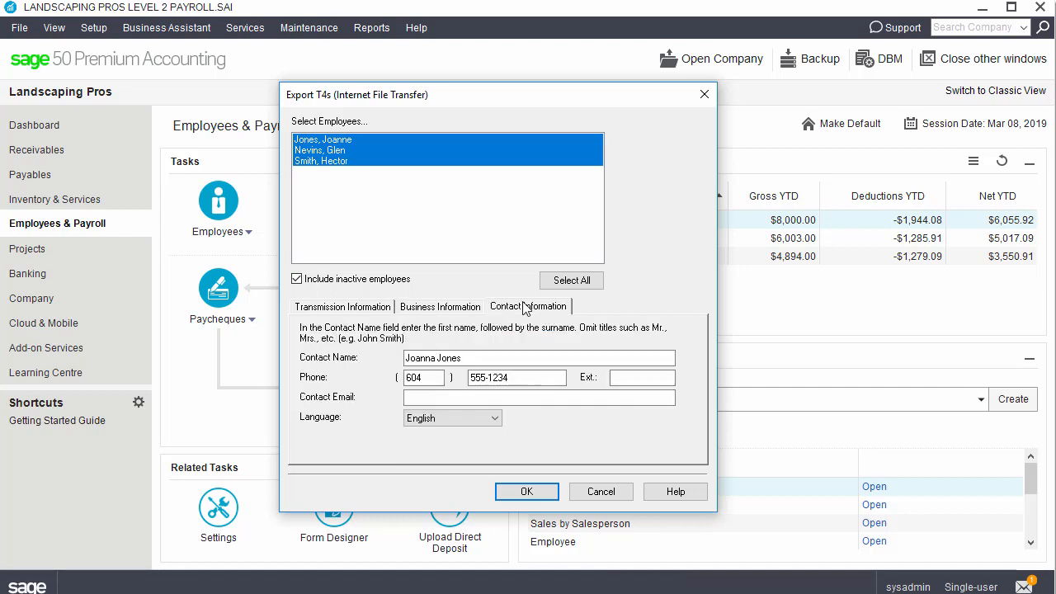
Step: Fill in the contact's e-mail address in the Contact Email field and accept the export details
click(500, 398)
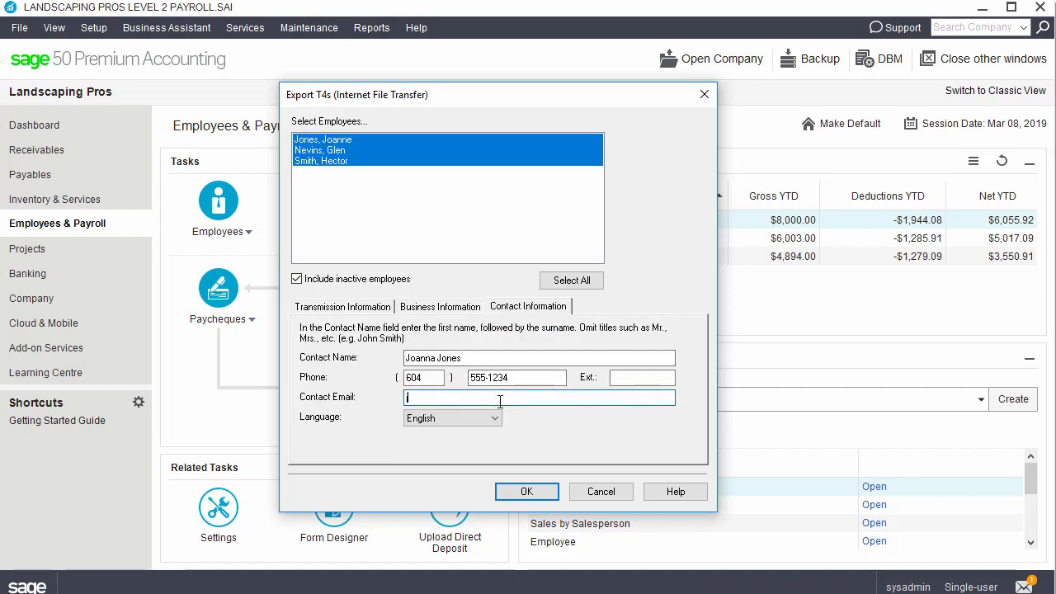
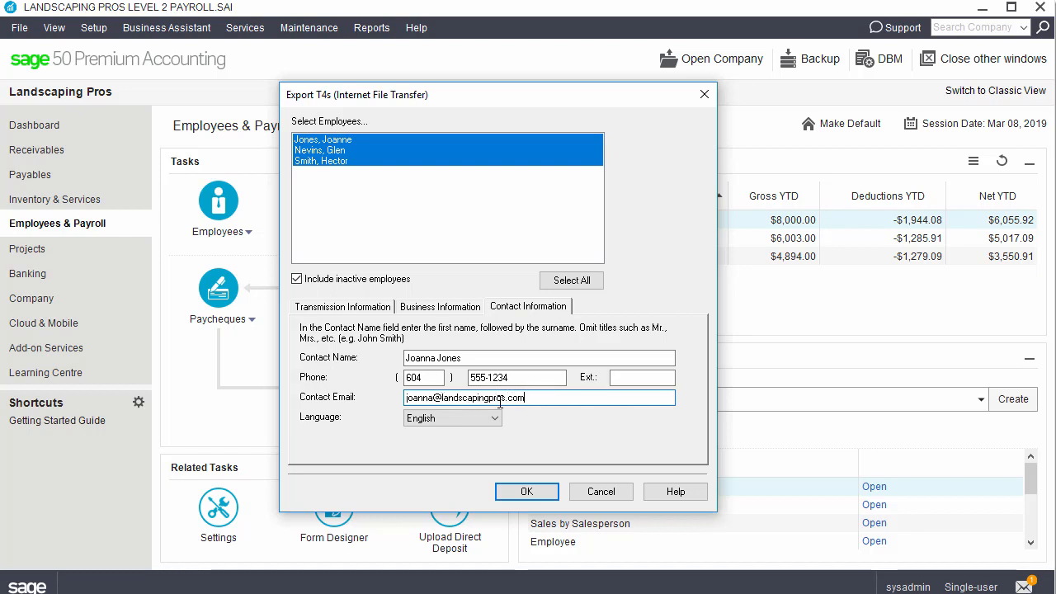
click(526, 492)
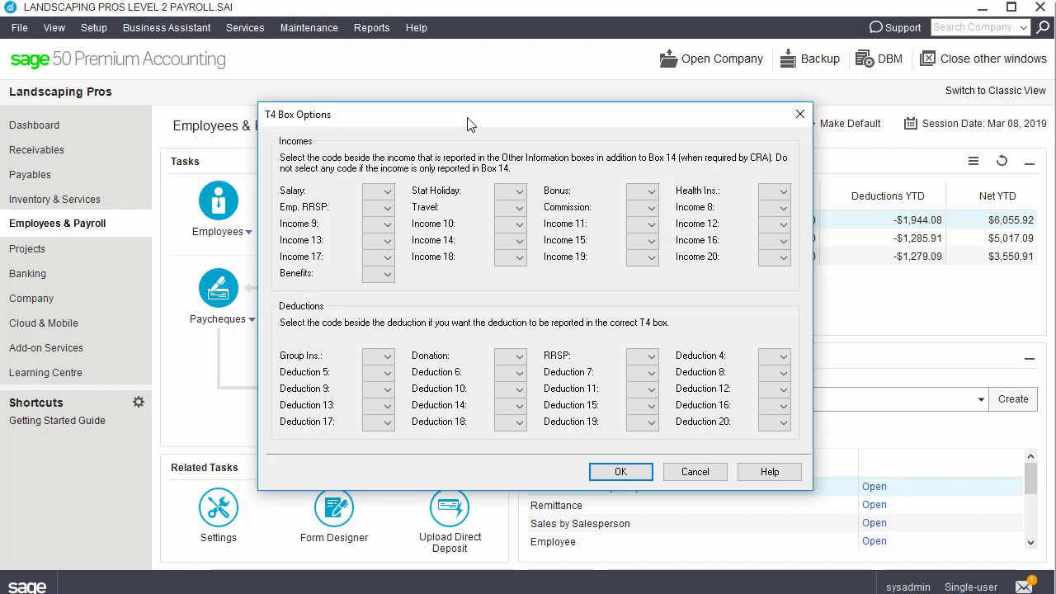
Step: Accept the blank T4 Box Options to reach the T4EFILE001 save window
click(621, 472)
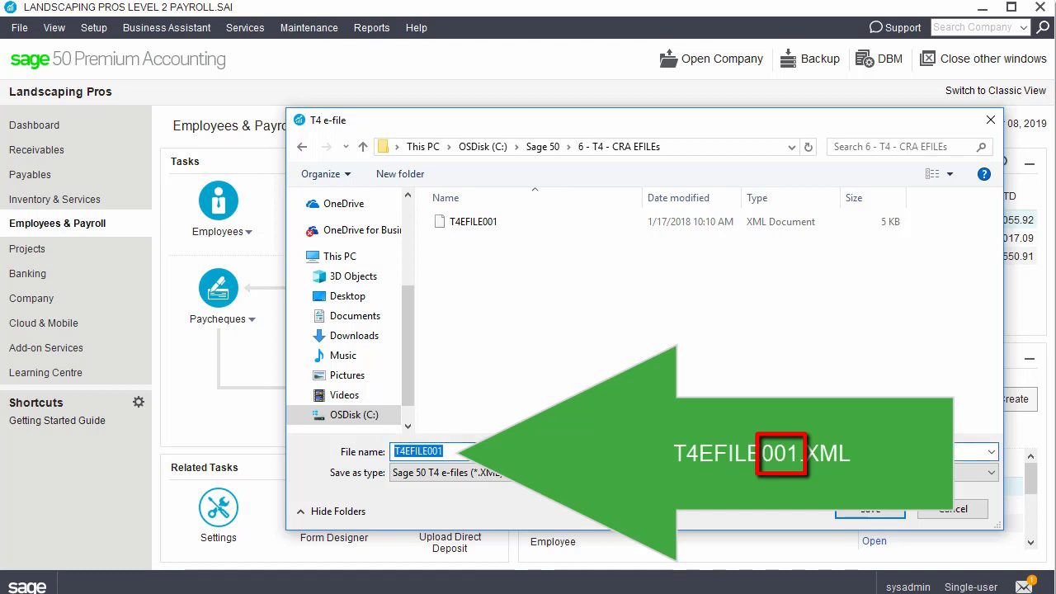
Step: Save the three employees' T4 e-file as T4EFILE002.xml and dismiss the Export Records Summary
click(444, 453)
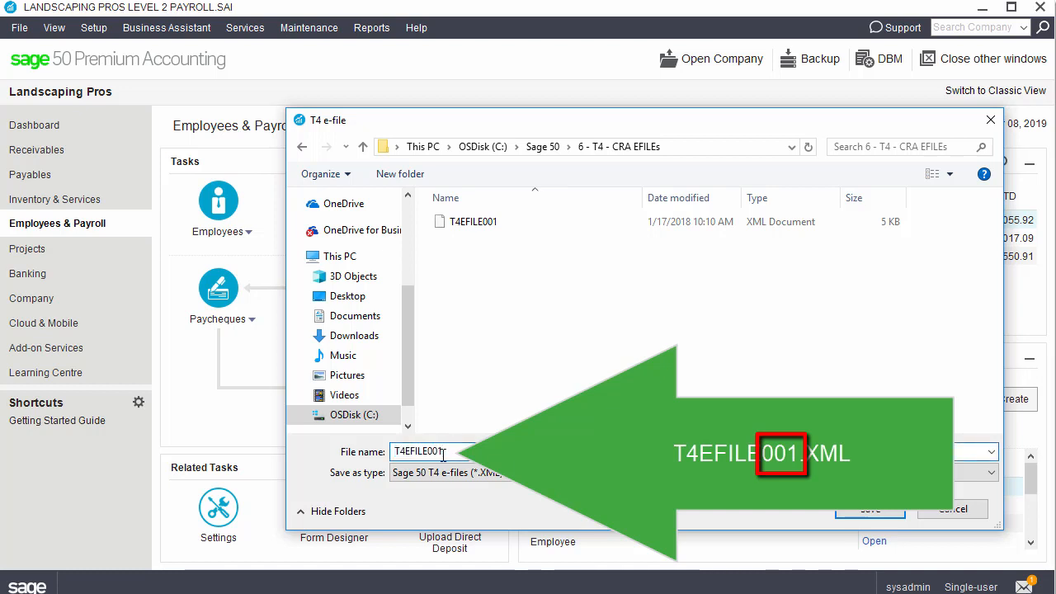
key(BackSpace)
text(2)
key(Tab)
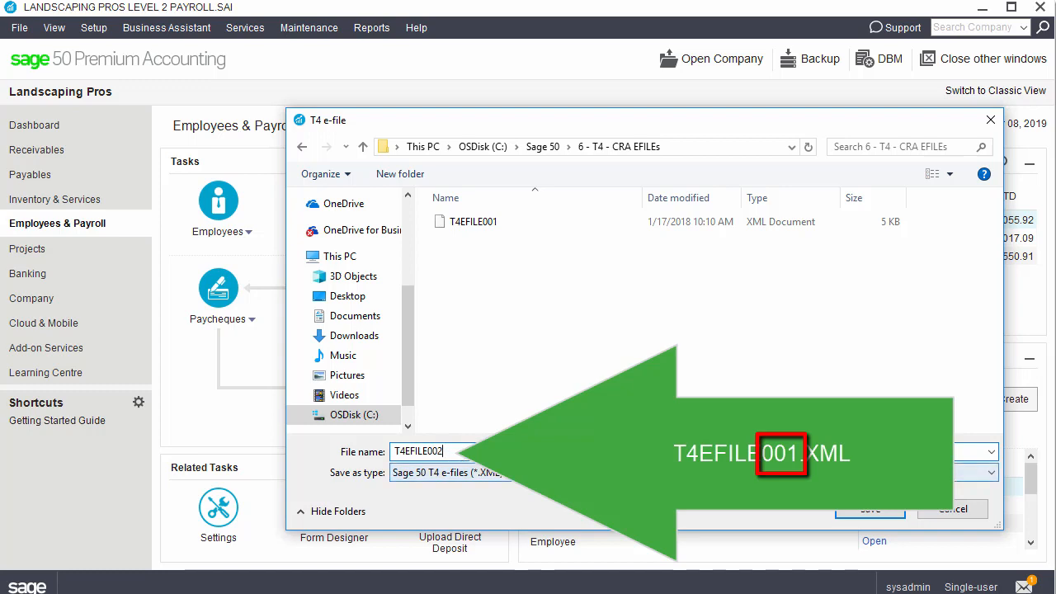
click(869, 509)
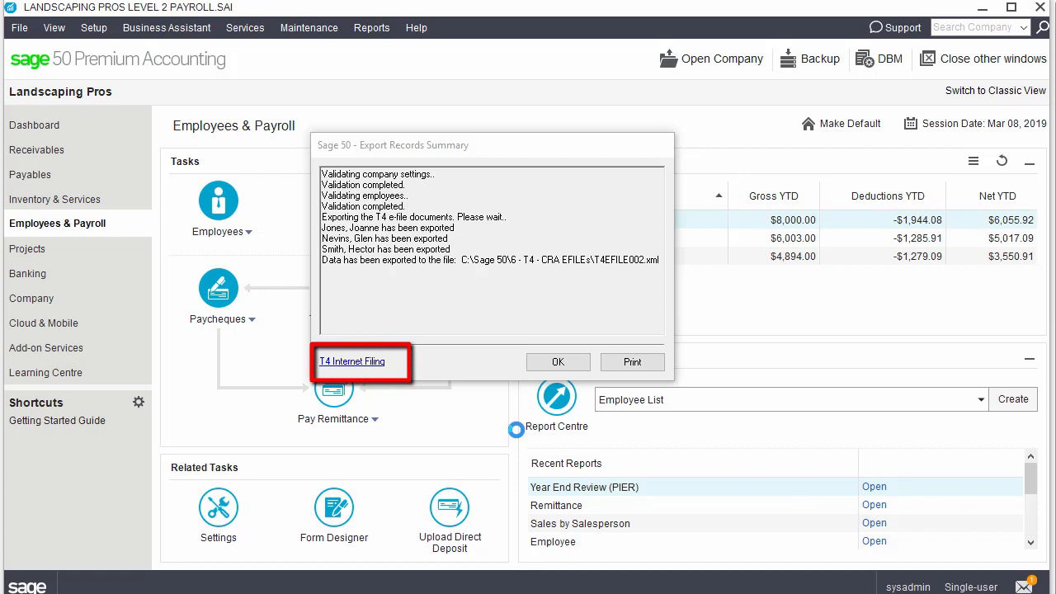
click(589, 365)
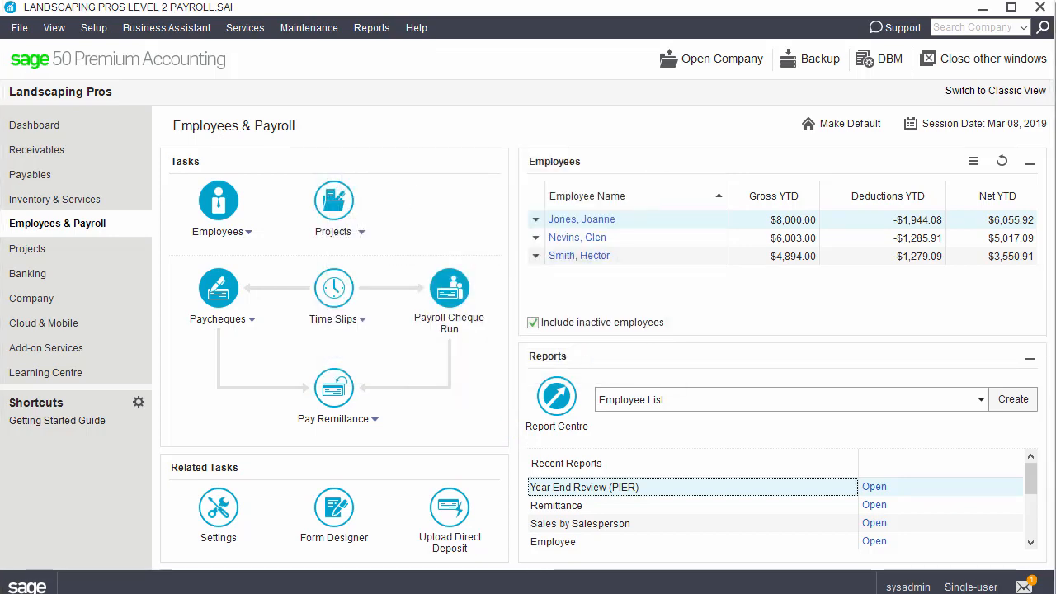